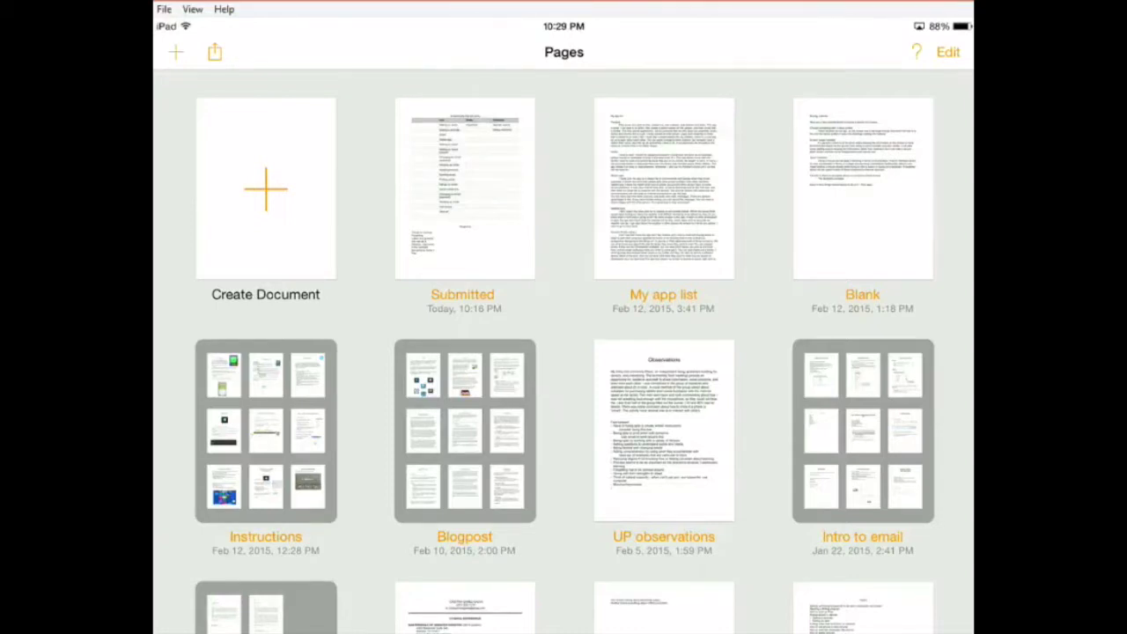
# - Expand the Intro to email folder and open the Attach document to email document
pyautogui.click(863, 432)
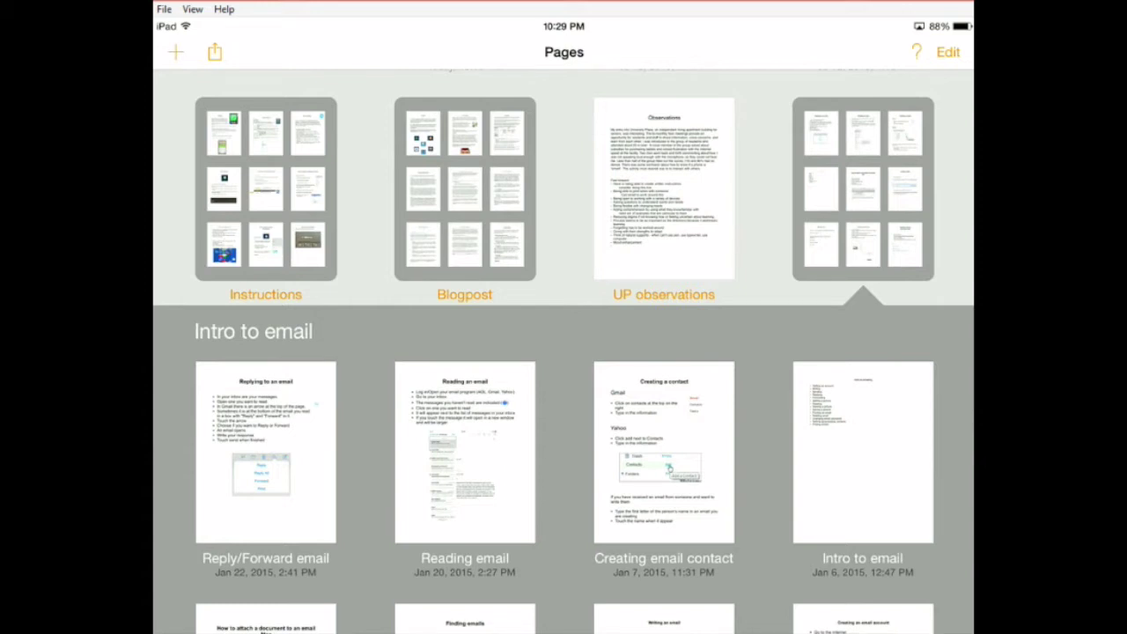
pyautogui.scroll(-5, 564, 472)
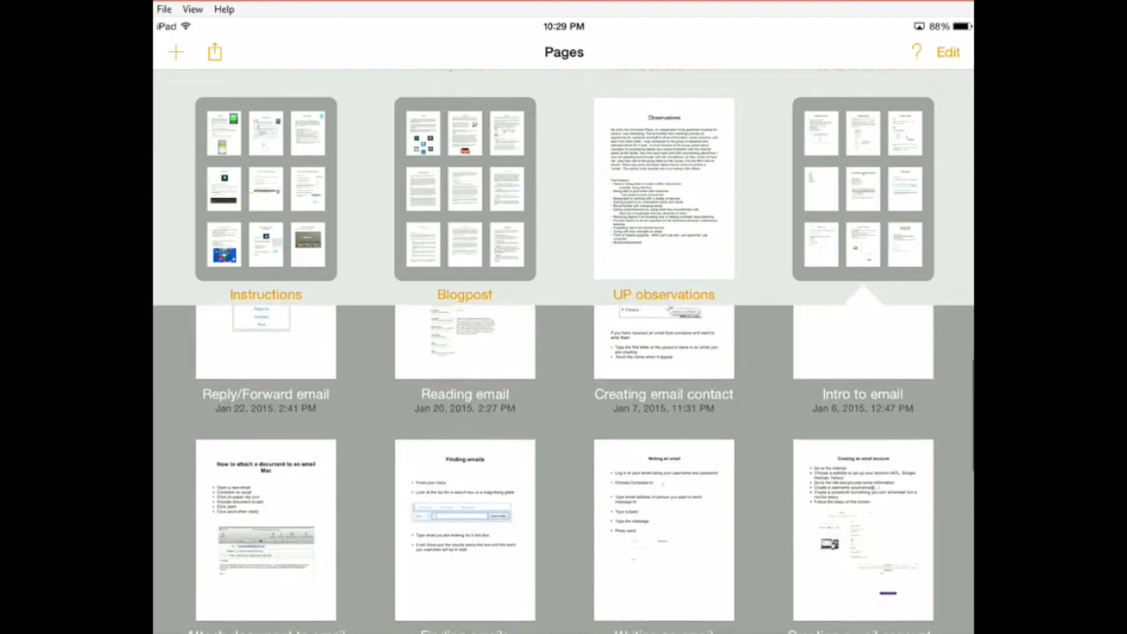
pyautogui.scroll(-4, 564, 472)
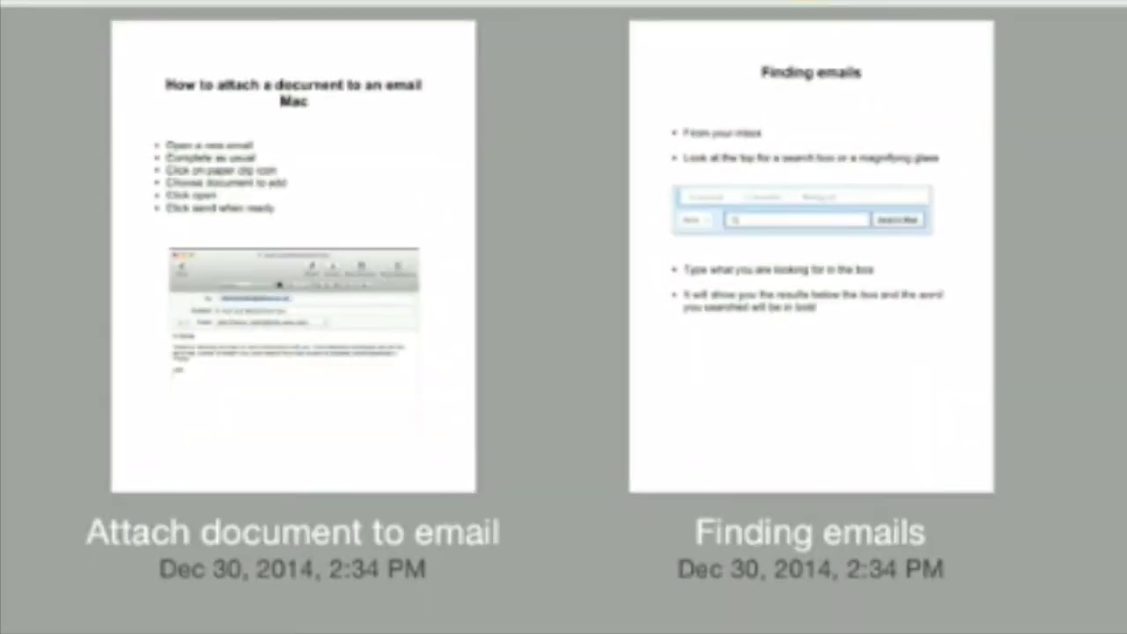
pyautogui.click(293, 256)
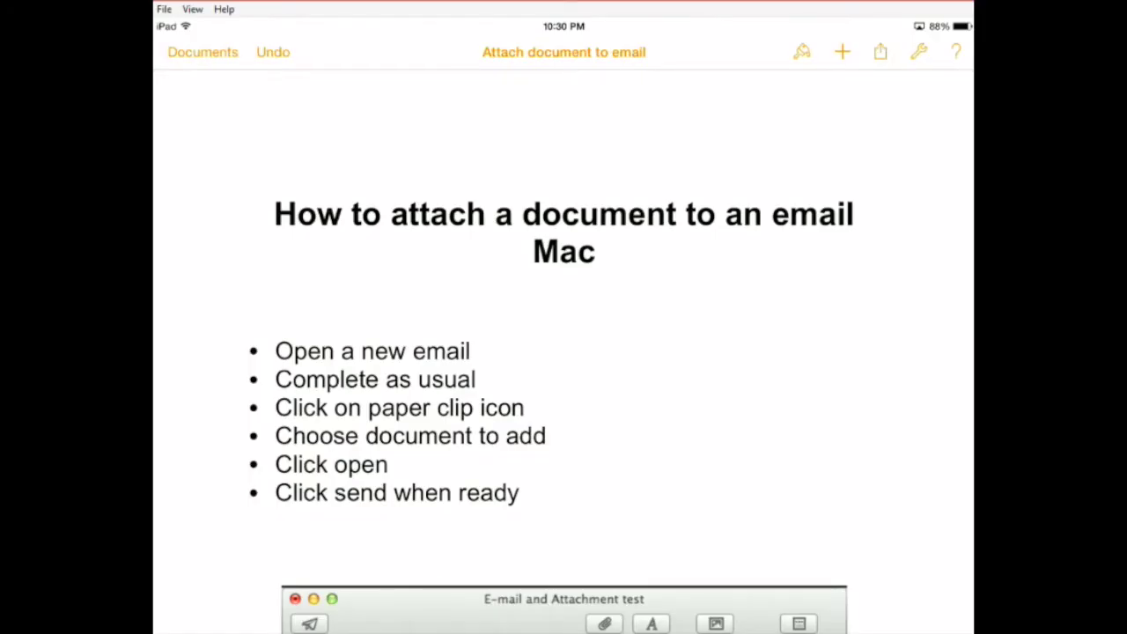
# - Scroll through the bullet steps down to the full Mac email screenshot
pyautogui.scroll(-3, 563, 352)
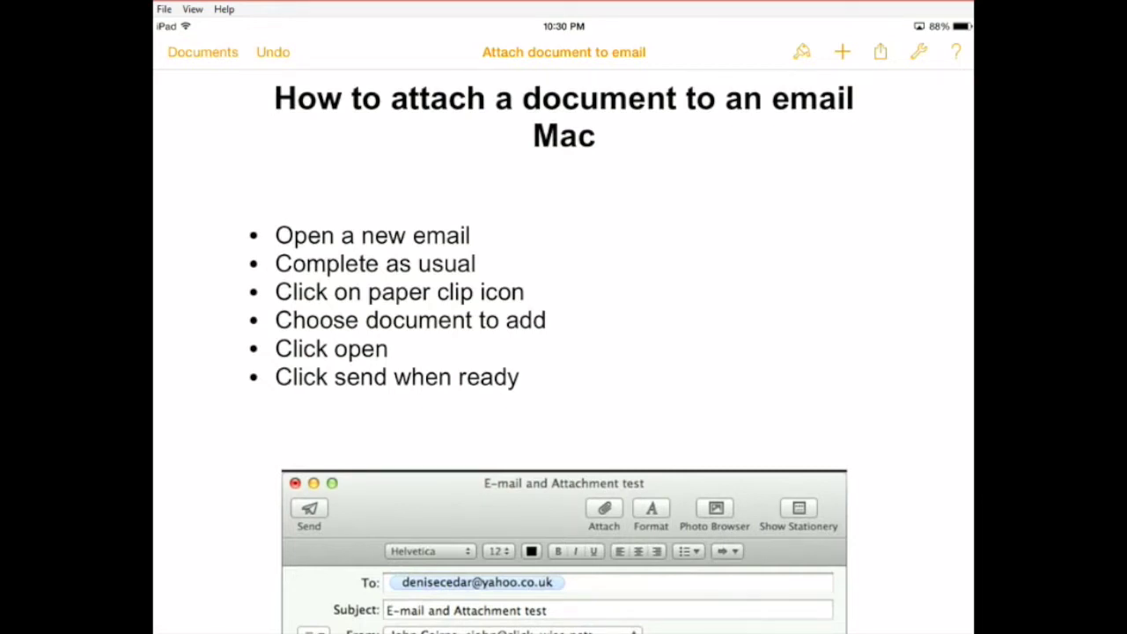
pyautogui.scroll(-1, 564, 353)
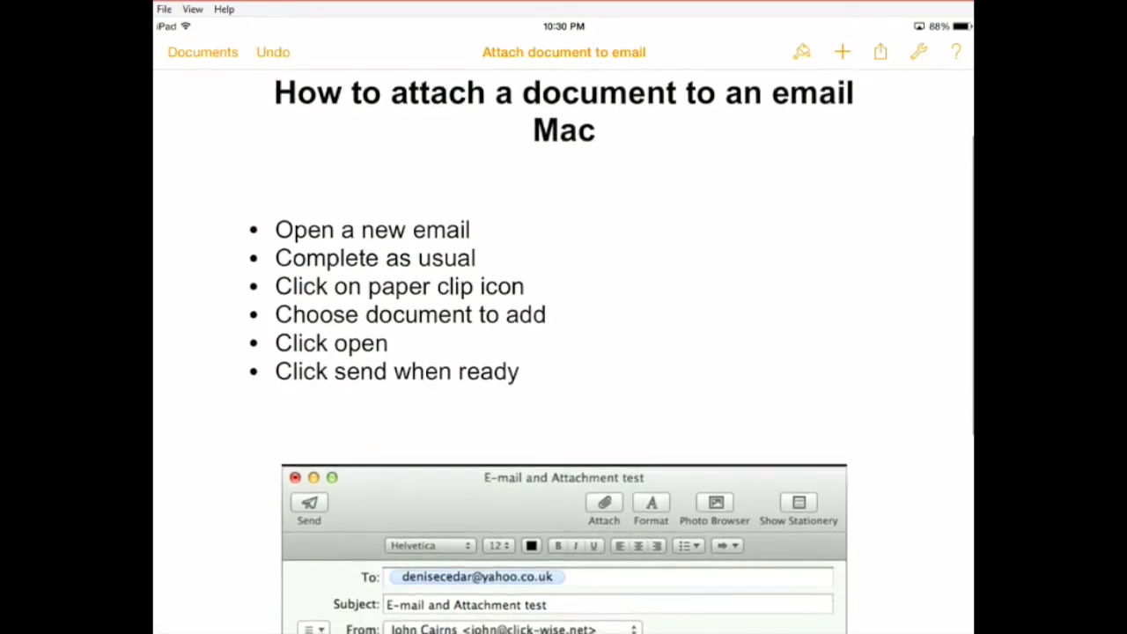
pyautogui.scroll(-2, 564, 352)
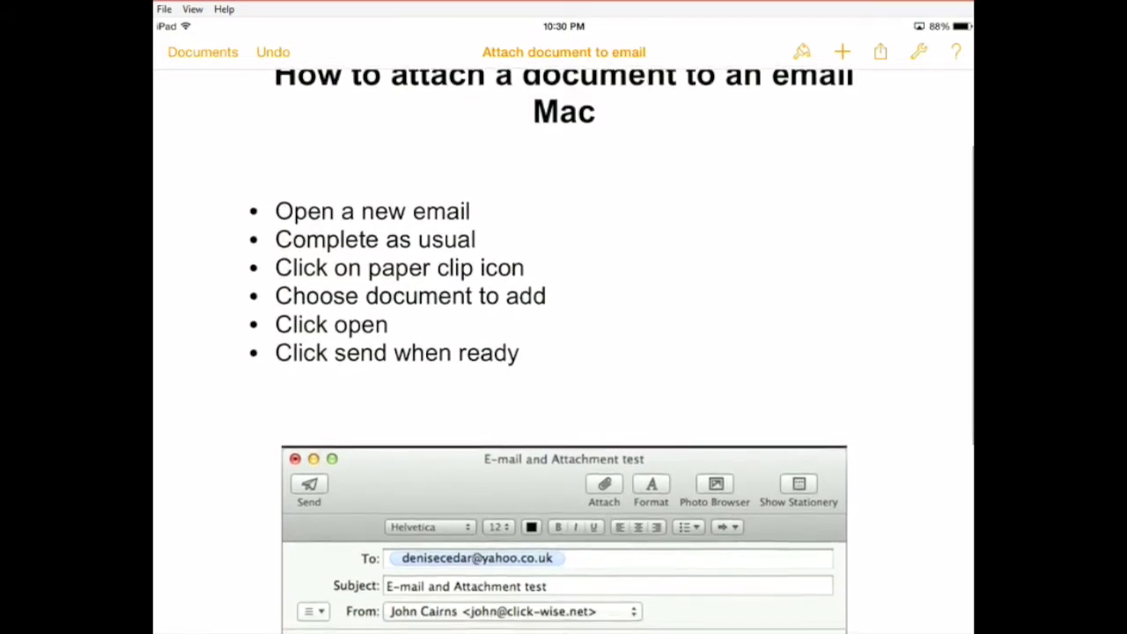
pyautogui.scroll(-2, 563, 352)
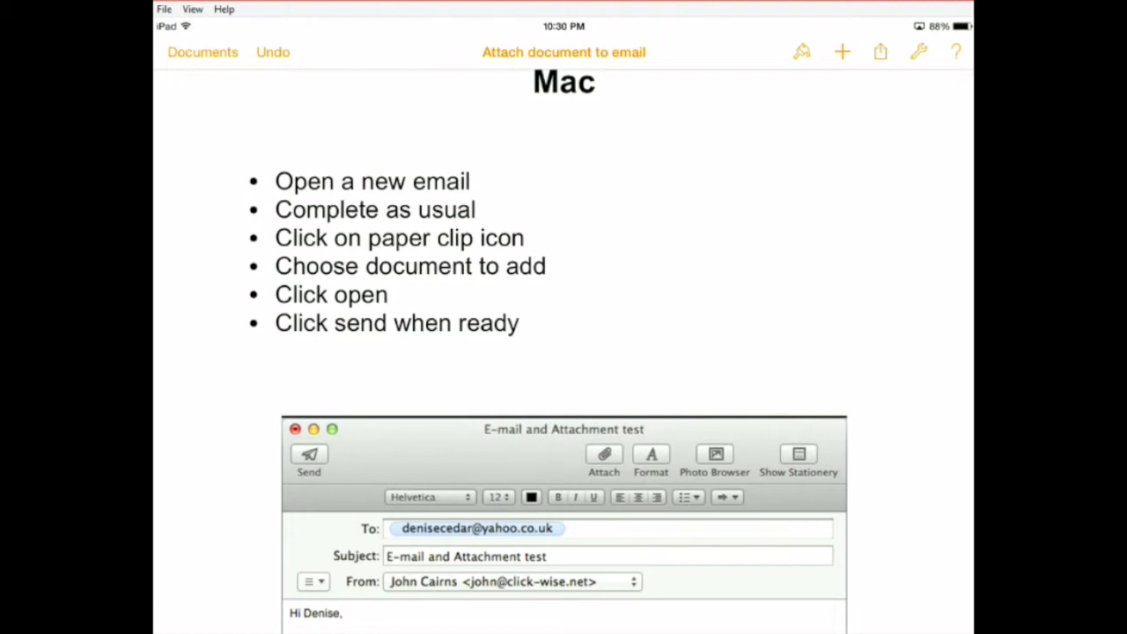
pyautogui.scroll(-1, 564, 352)
pyautogui.scroll(-1, 564, 352)
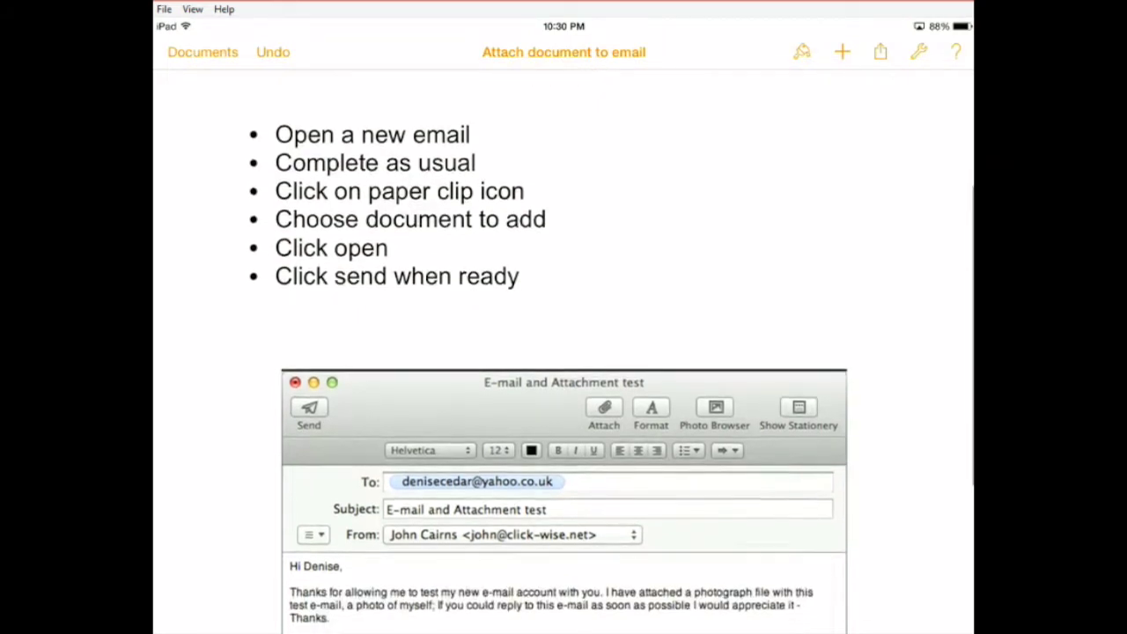
pyautogui.scroll(-1, 563, 352)
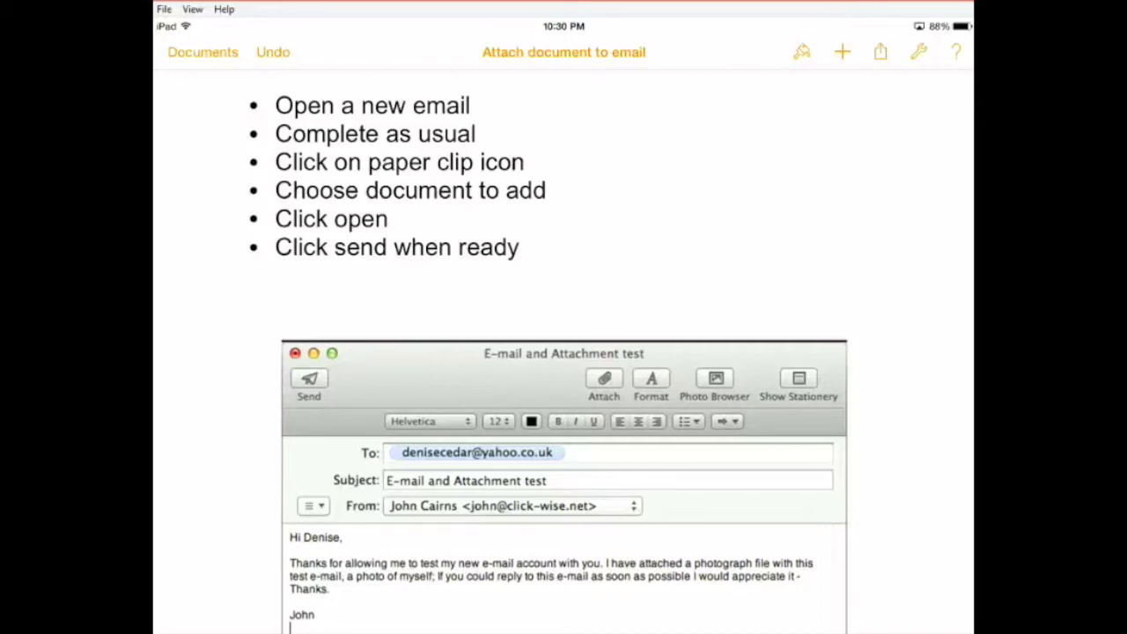
pyautogui.scroll(-3, 564, 353)
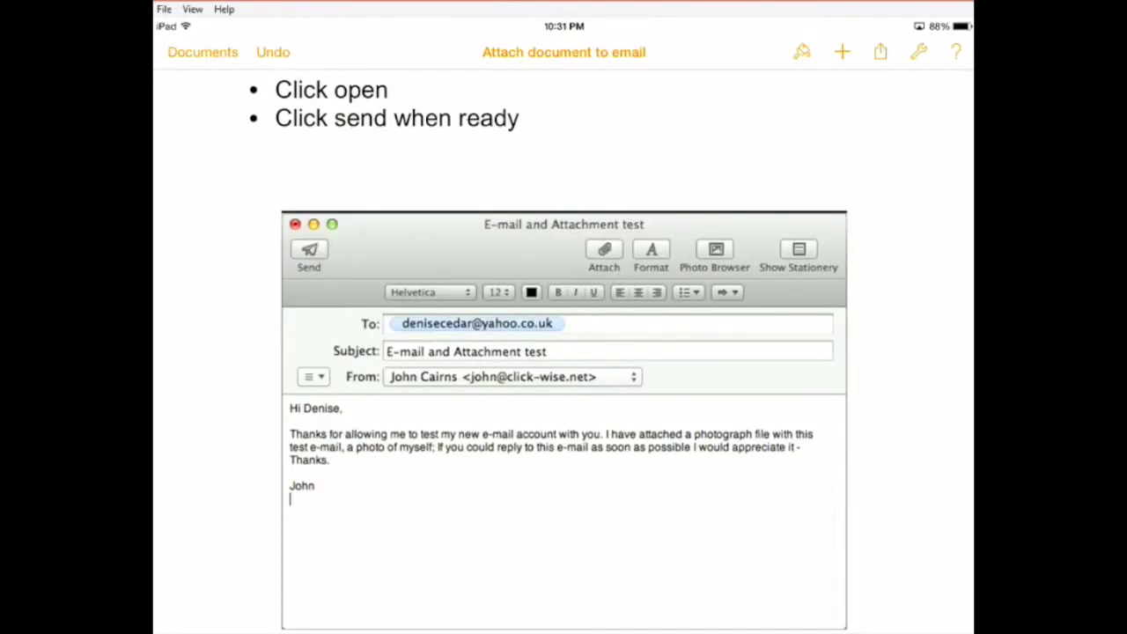
pyautogui.scroll(-2, 563, 352)
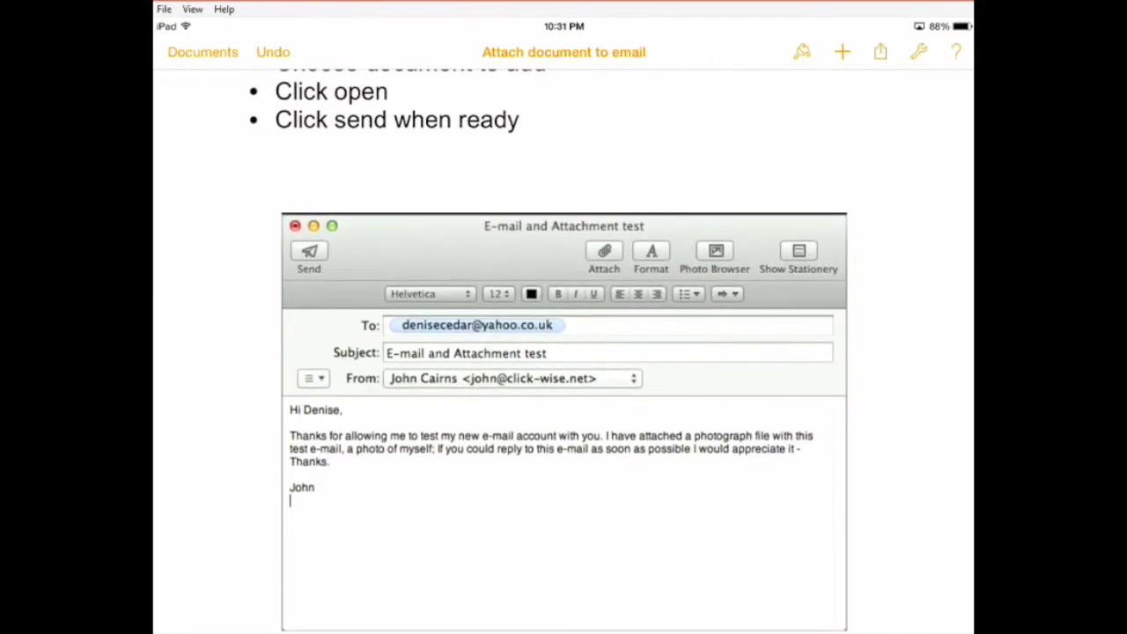
# - Scroll back up toward the top of the document
pyautogui.scroll(5, 563, 353)
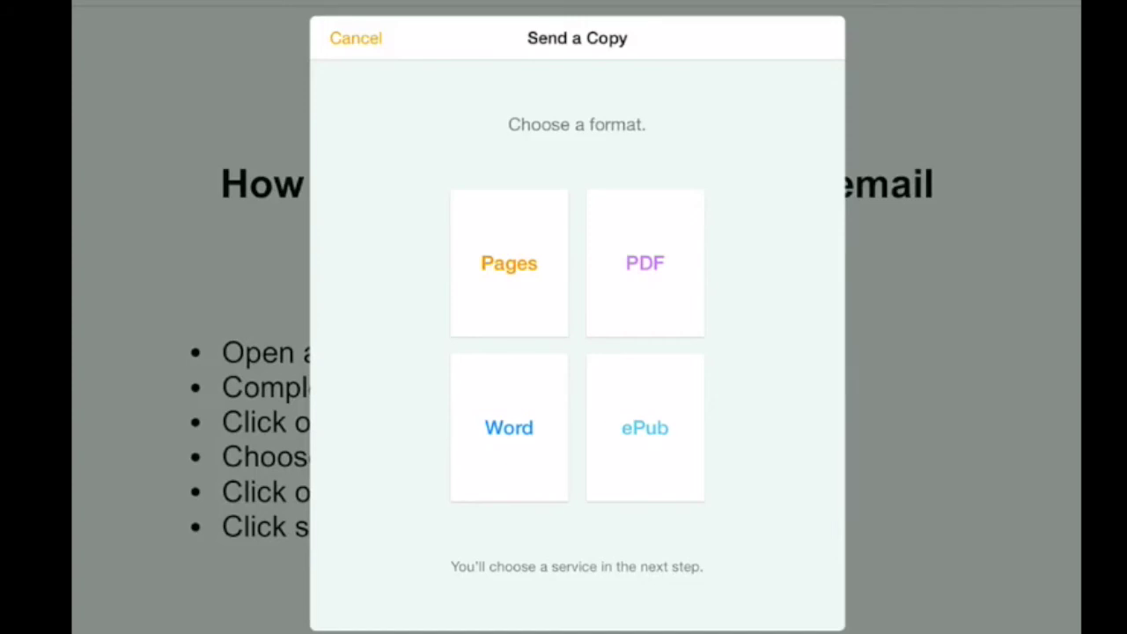
# - Send a Word copy to a new email addressed to the suggested contact matching 'ju'
pyautogui.click(577, 413)
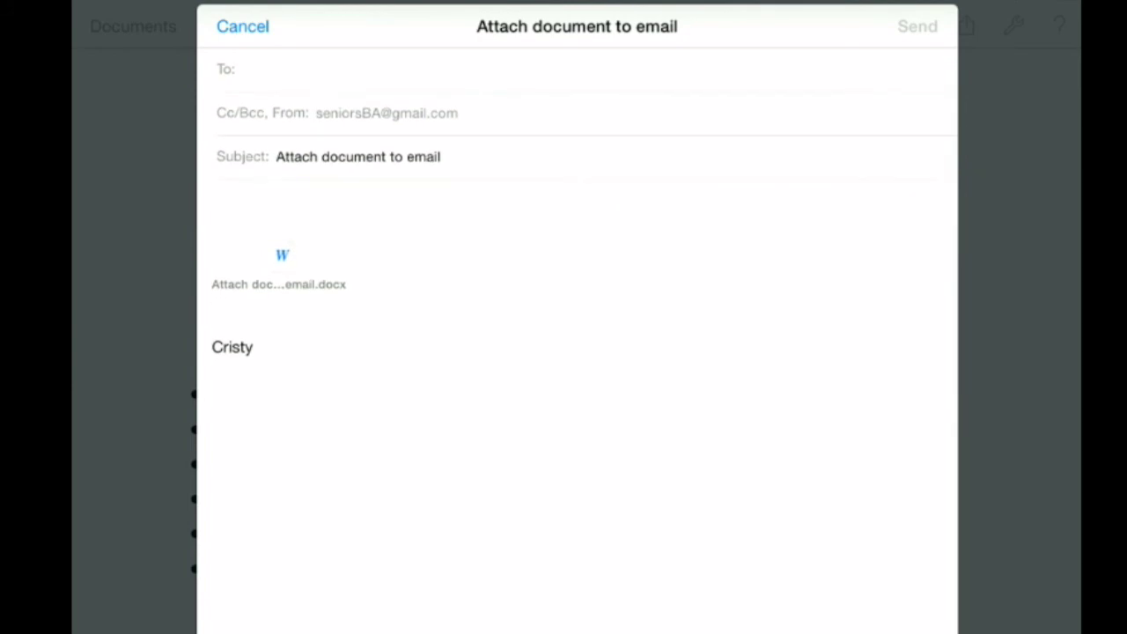
pyautogui.write('j')
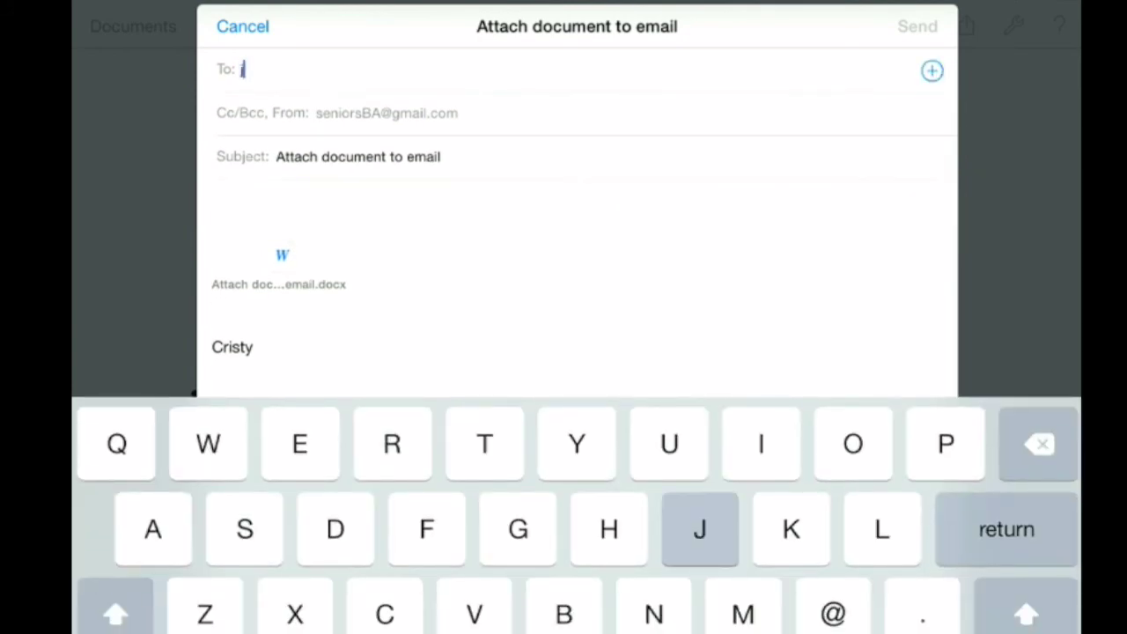
pyautogui.write('u')
pyautogui.click(335, 179)
pyautogui.click(529, 157)
# - Add 'instructions' to the subject and write 'Thanks!' in the message body
pyautogui.write('instruction')
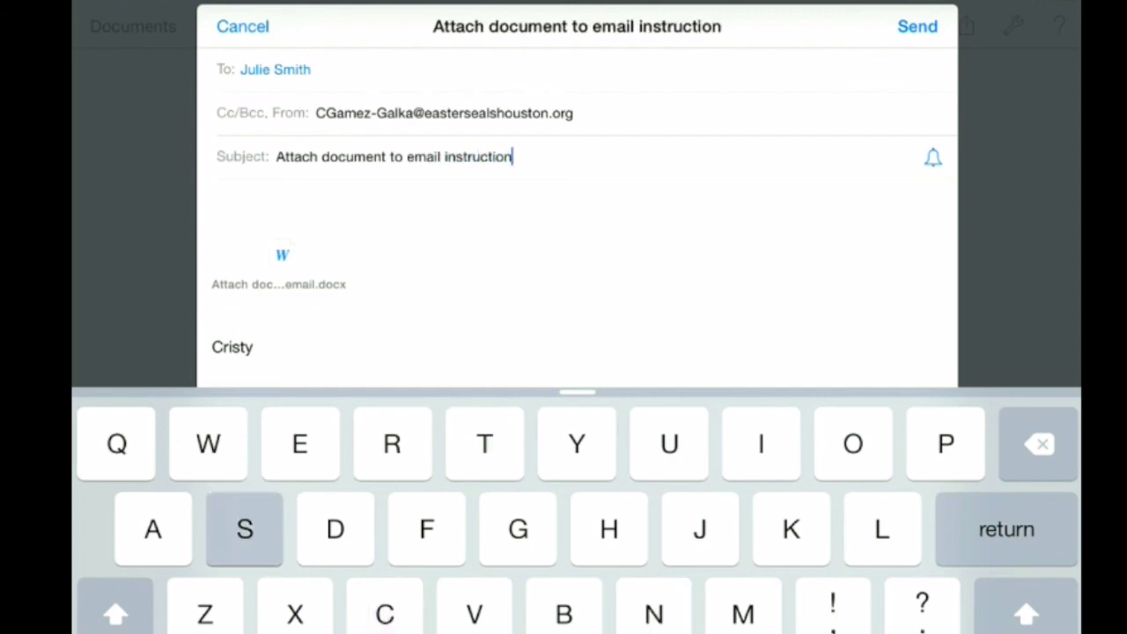
pyautogui.write('s')
pyautogui.press('Return')
pyautogui.write('Thank')
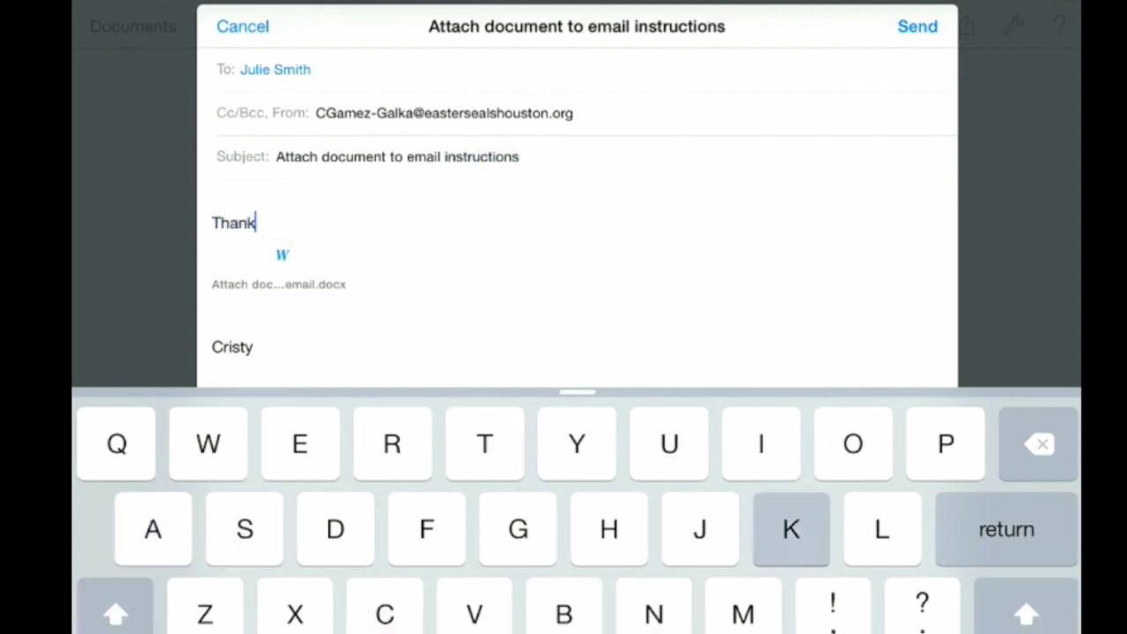
pyautogui.write('s!')
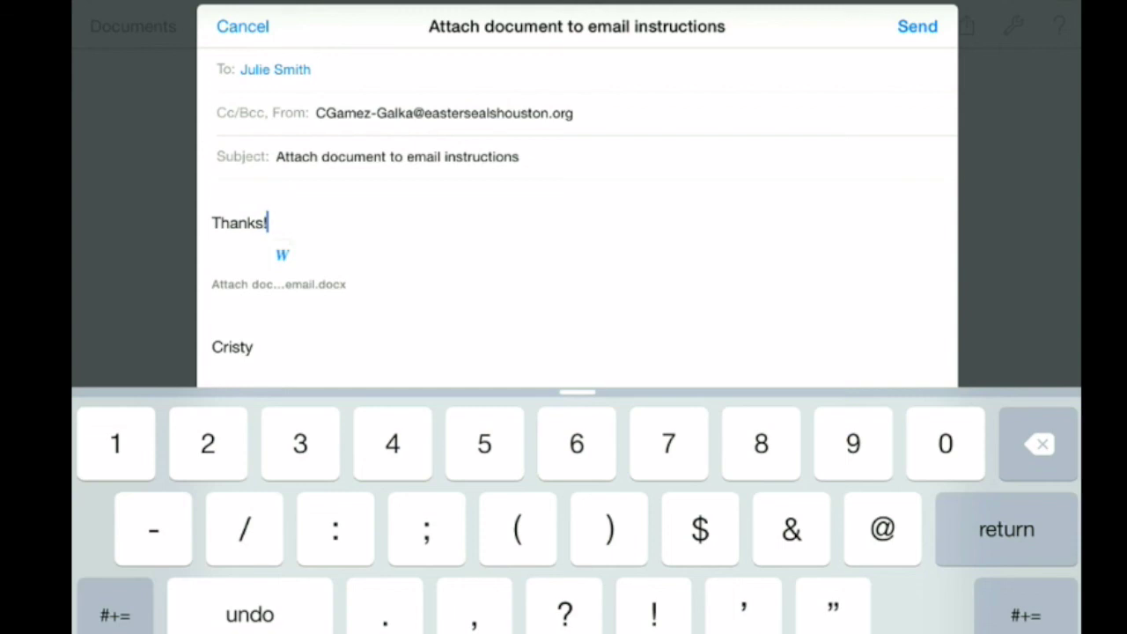
pyautogui.press('Return')
pyautogui.press('Escape')
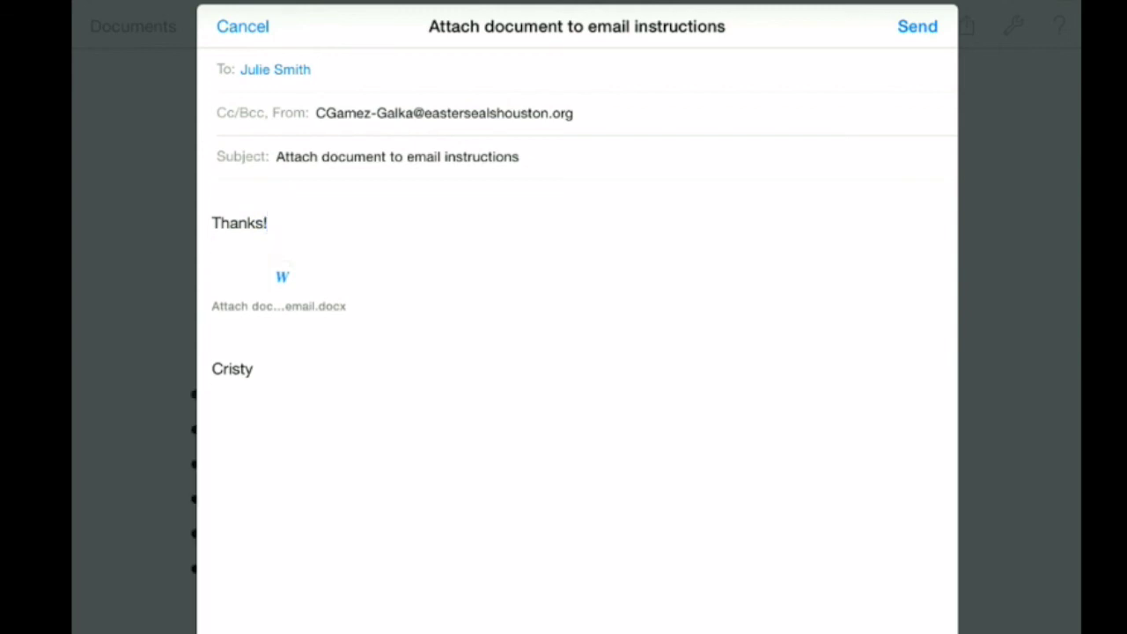